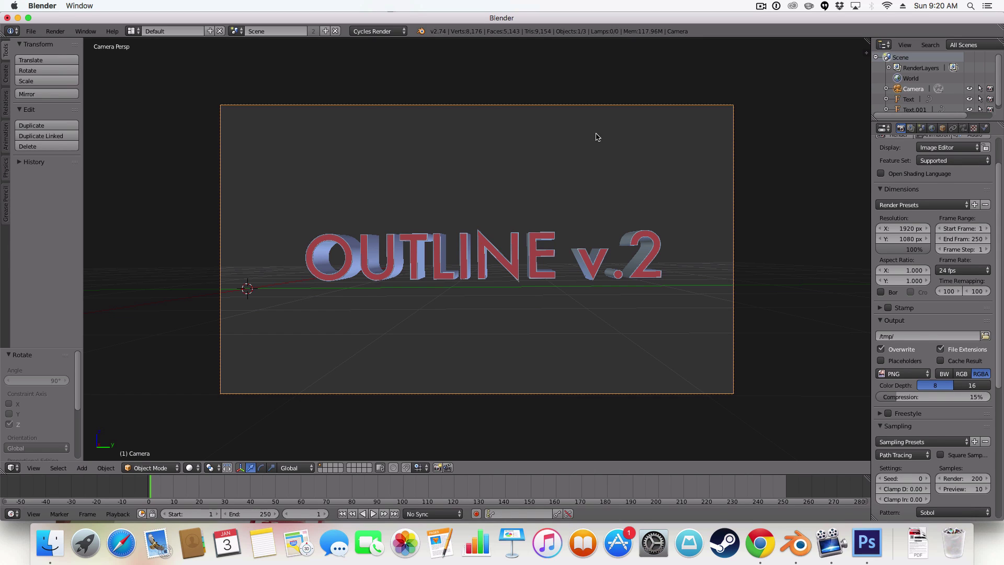
Orbit the view to look down on the finished red-faced OUTLINE v.2 text
{"action": "middle_click_drag", "start_coordinate": [597, 137], "coordinate": [670, 201]}
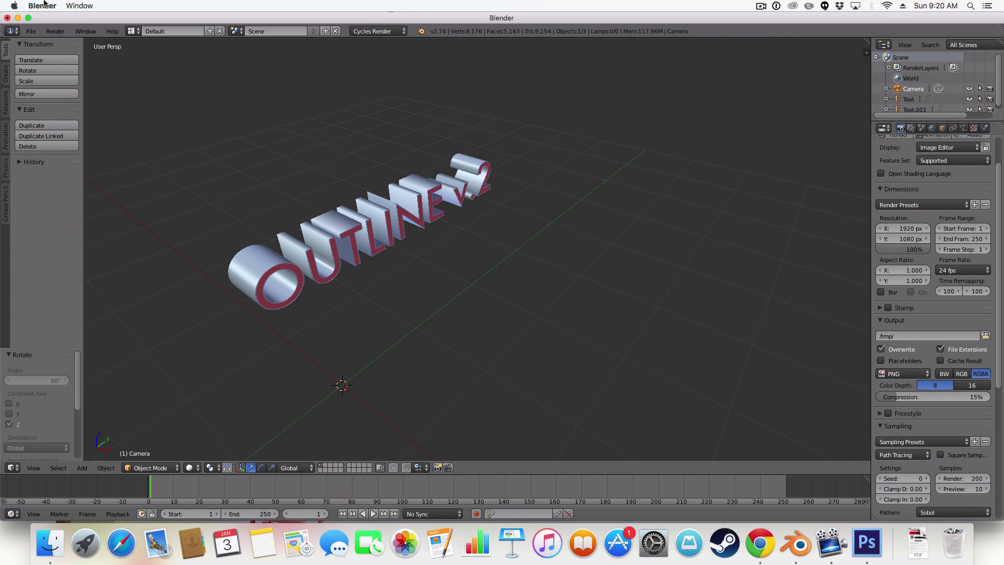
Start a new default Blender file and delete the default cube
{"action": "left_click", "coordinate": [31, 31]}
{"action": "left_click", "coordinate": [52, 39]}
{"action": "left_click", "coordinate": [70, 64]}
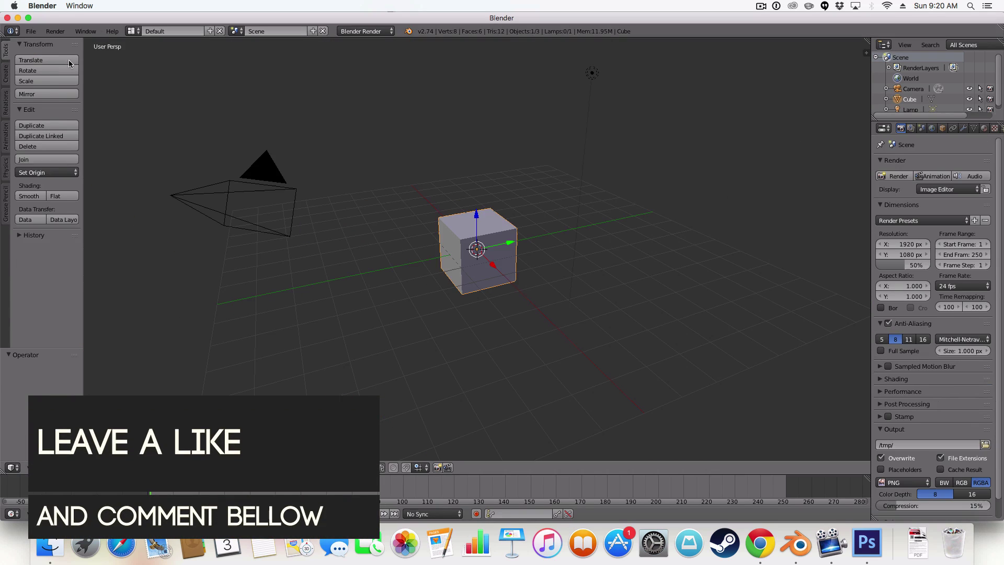
{"action": "key", "text": "x"}
{"action": "left_click", "coordinate": [510, 248]}
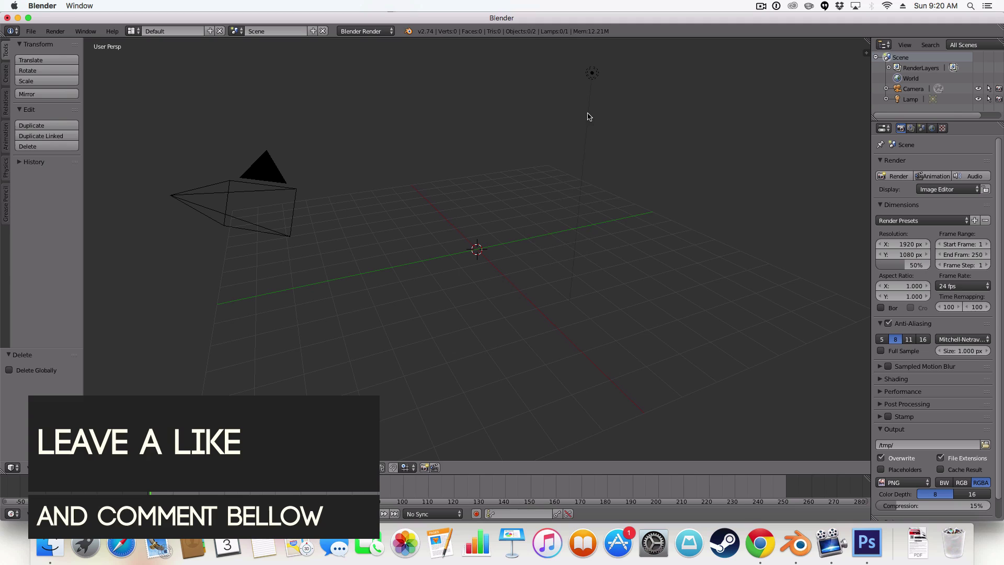
Add a text object and rotate it 90 degrees about the X axis to stand upright
{"action": "key", "text": "shift+a"}
{"action": "left_click", "coordinate": [585, 162]}
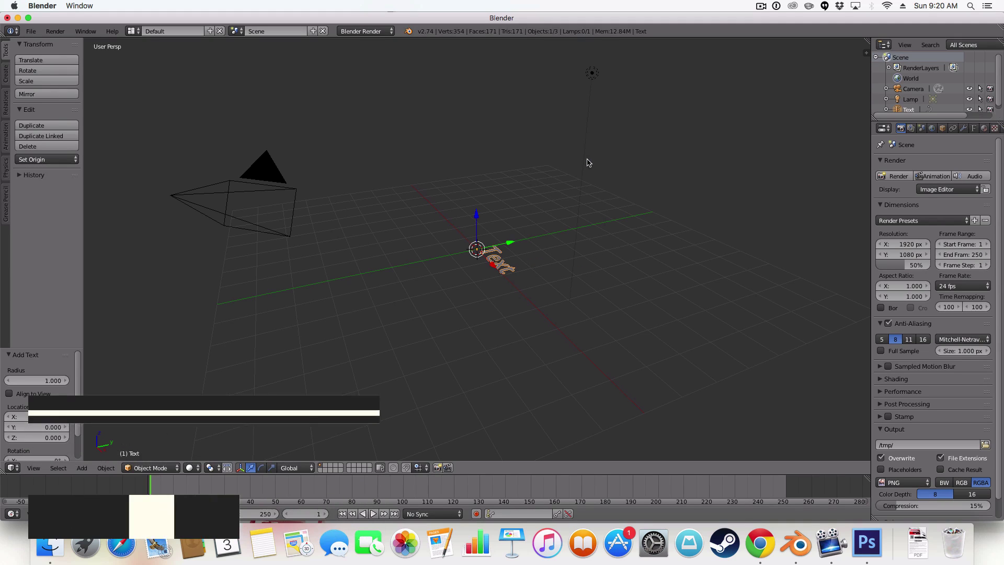
{"action": "key", "text": "r"}
{"action": "key", "text": "x"}
{"action": "key", "text": "9"}
{"action": "key", "text": "0"}
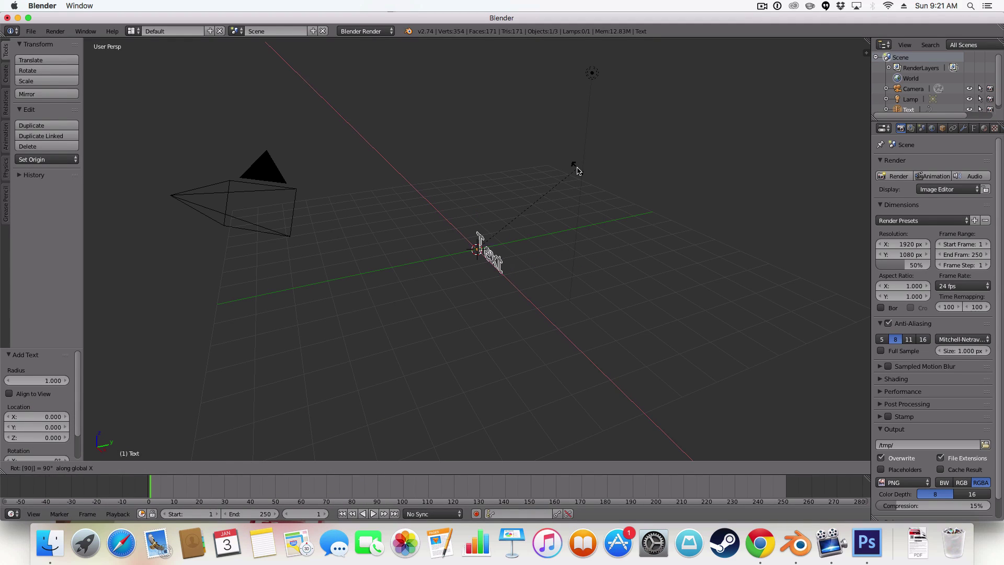
{"action": "key", "text": "Return"}
Replace the placeholder wording with 'Version. 2' and view it from the front
{"action": "key", "text": "Tab"}
{"action": "key", "text": "BackSpace"}
{"action": "key", "text": "BackSpace"}
{"action": "key", "text": "BackSpace"}
{"action": "key", "text": "BackSpace"}
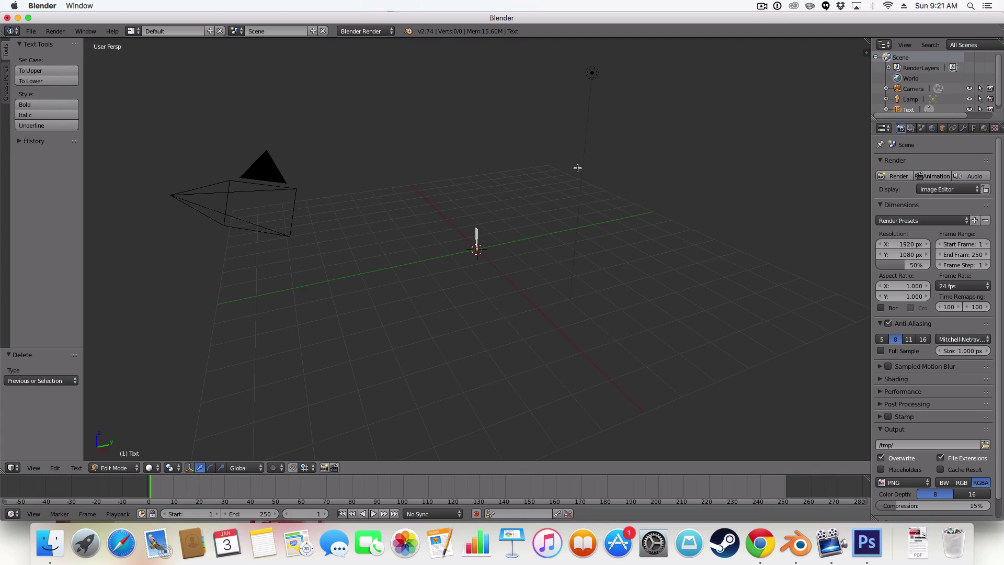
{"action": "type", "text": "Versio"}
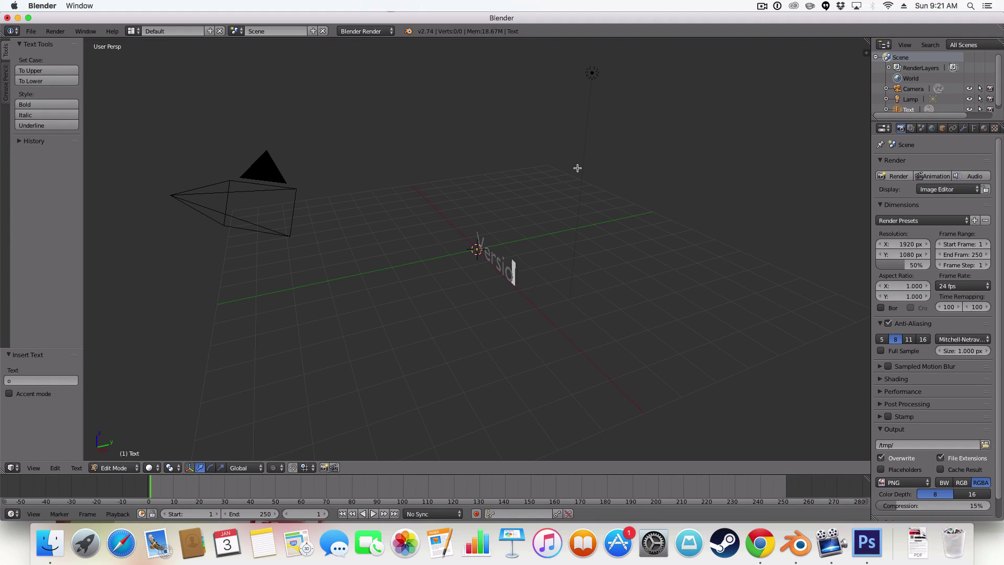
{"action": "type", "text": "n 2"}
{"action": "key", "text": "Tab"}
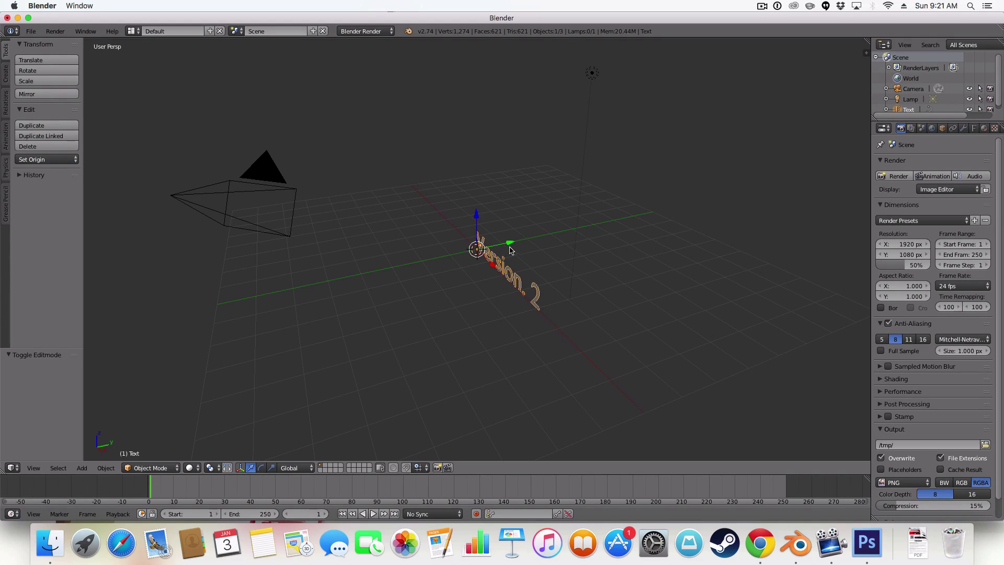
{"action": "middle_click_drag", "start_coordinate": [459, 193], "coordinate": [420, 217]}
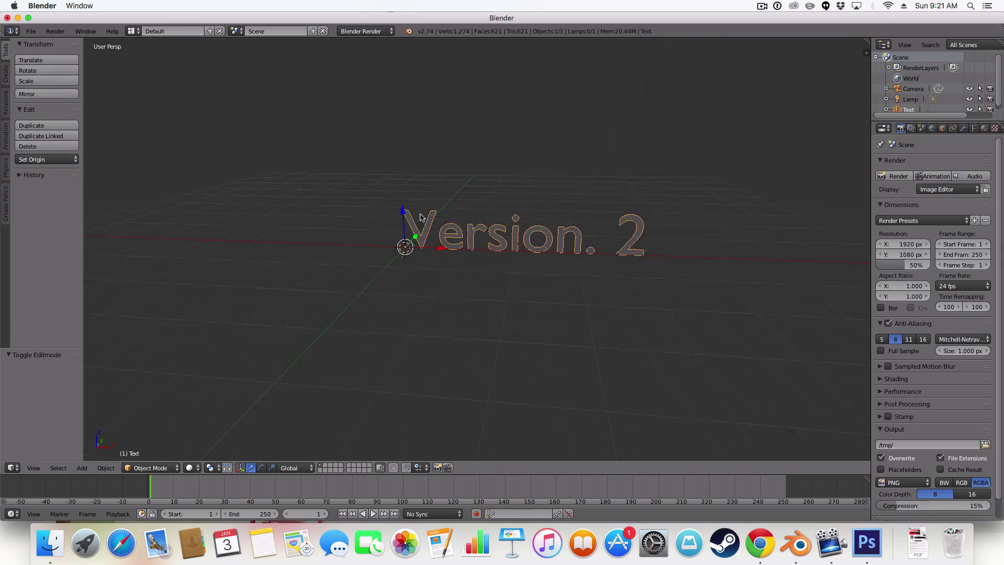
Delete the lamp and the camera from the scene
{"action": "scroll", "coordinate": [420, 217], "scroll_direction": "down", "scroll_amount": 8}
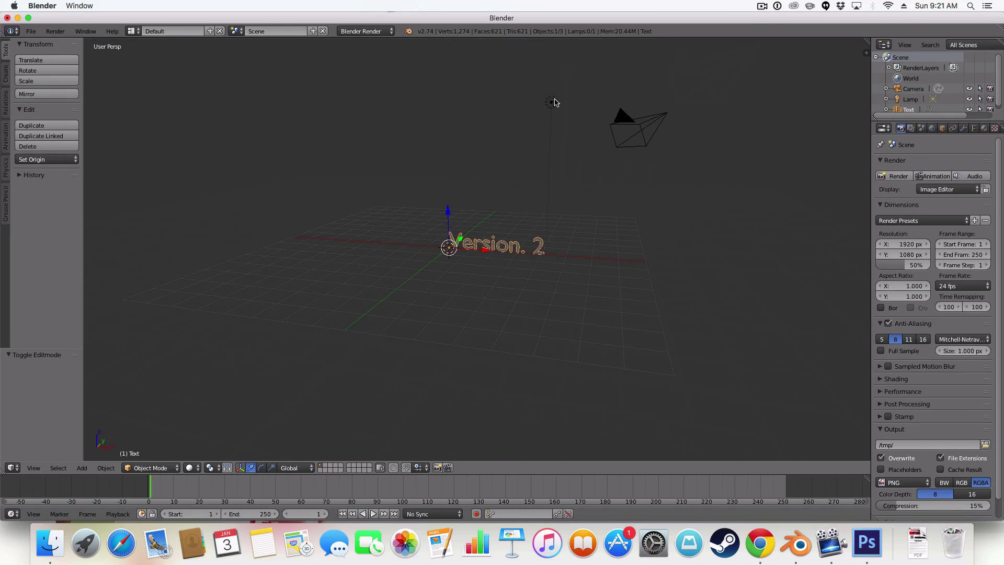
{"action": "right_click", "coordinate": [555, 103]}
{"action": "key", "text": "Delete"}
{"action": "right_click", "coordinate": [623, 128]}
{"action": "key", "text": "Delete"}
Select the Version. 2 text and set its Extrude to 0.192
{"action": "scroll", "coordinate": [608, 130], "scroll_direction": "up", "scroll_amount": 5}
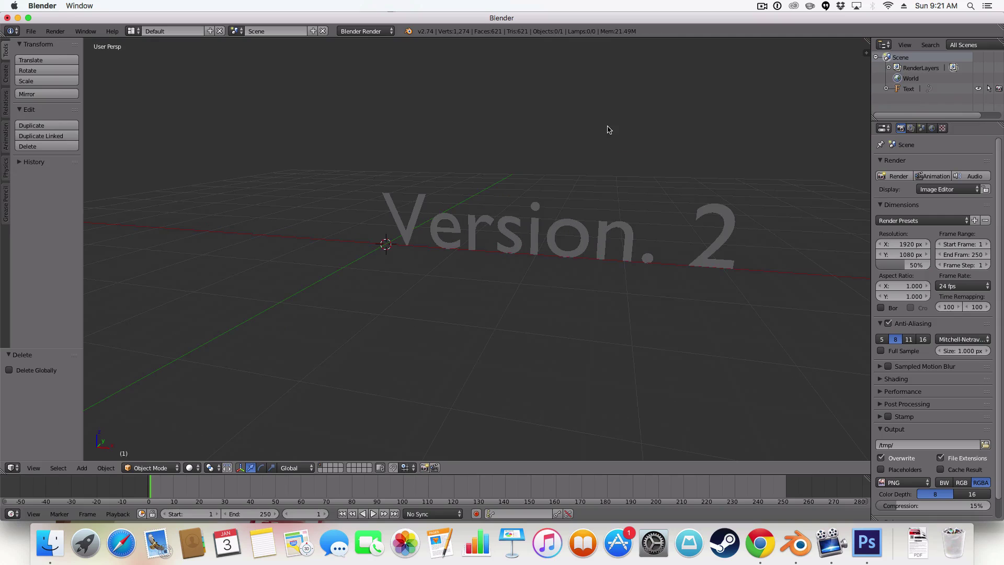
{"action": "scroll", "coordinate": [612, 133], "scroll_direction": "up", "scroll_amount": 3}
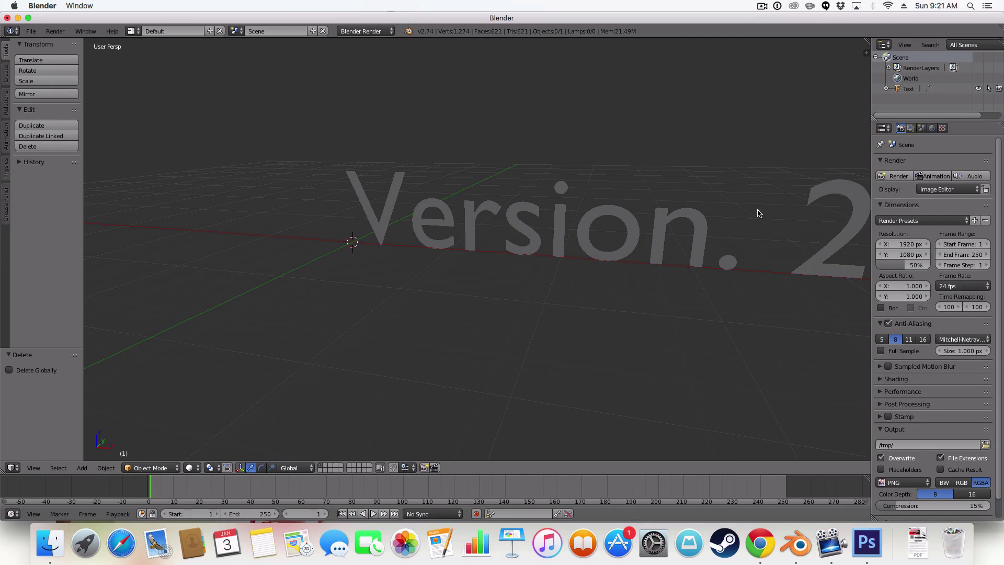
{"action": "middle_click_drag", "start_coordinate": [759, 213], "coordinate": [376, 195]}
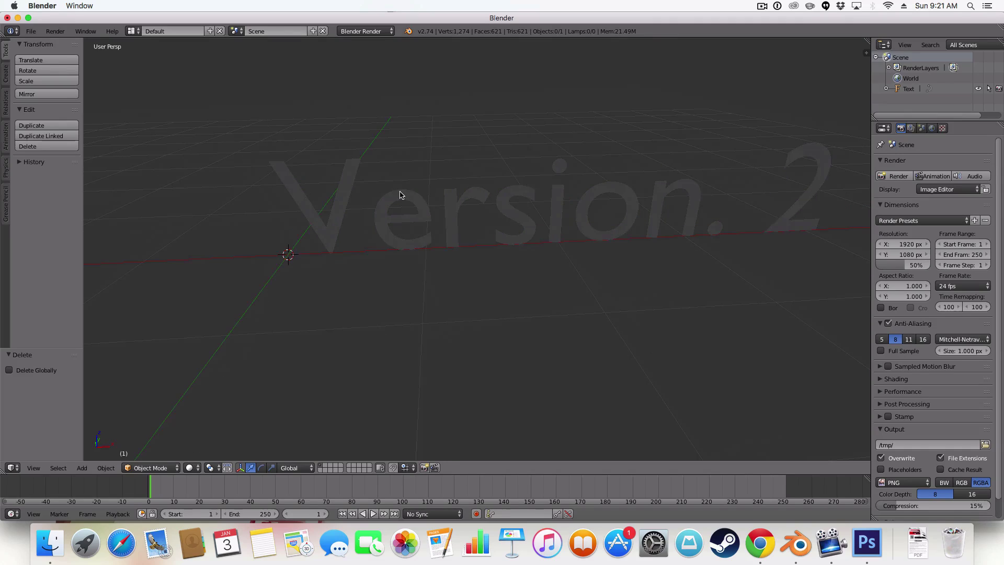
{"action": "right_click", "coordinate": [400, 194]}
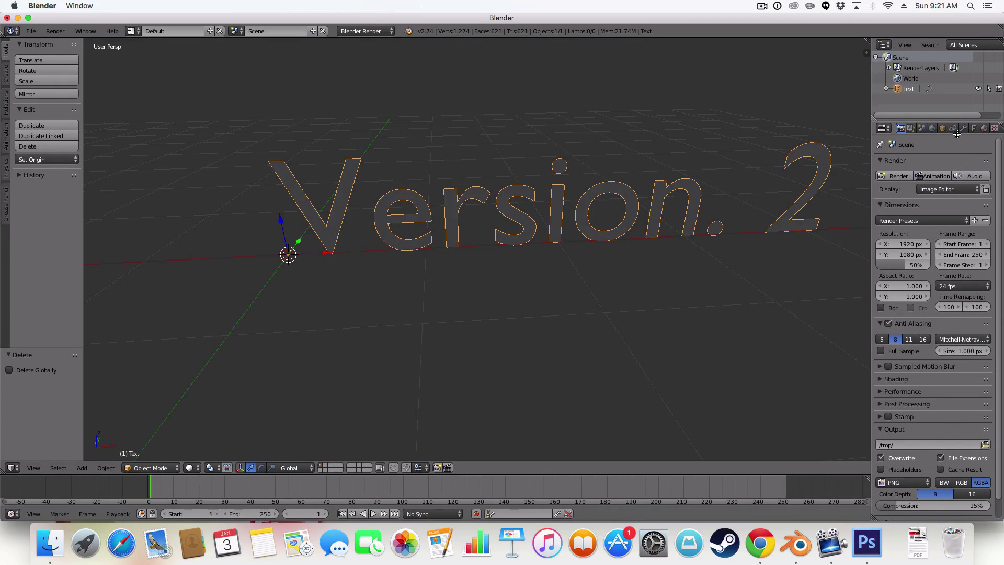
{"action": "left_click", "coordinate": [972, 129]}
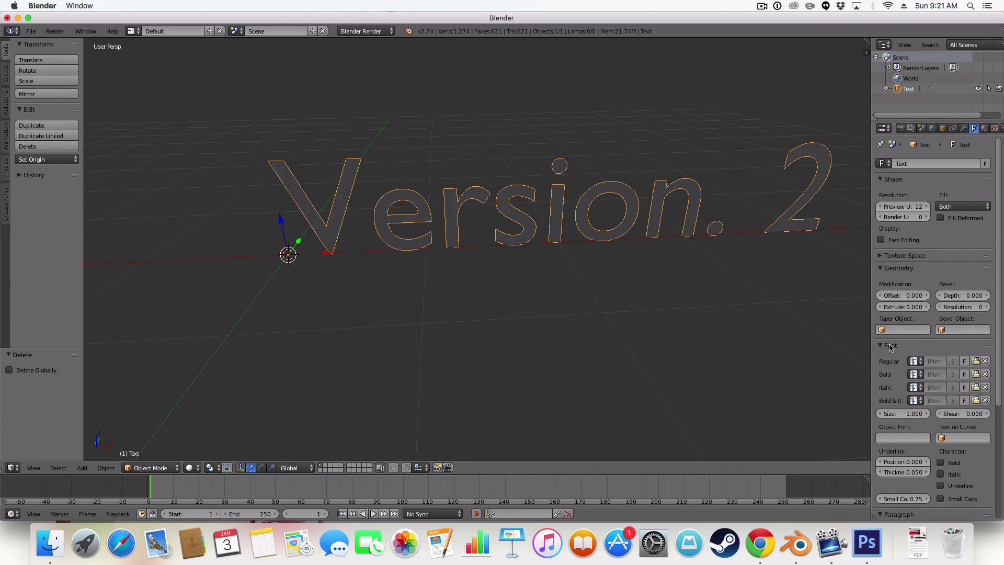
{"action": "left_click_drag", "start_coordinate": [903, 307], "coordinate": [931, 307]}
{"action": "middle_click_drag", "start_coordinate": [695, 275], "coordinate": [541, 252]}
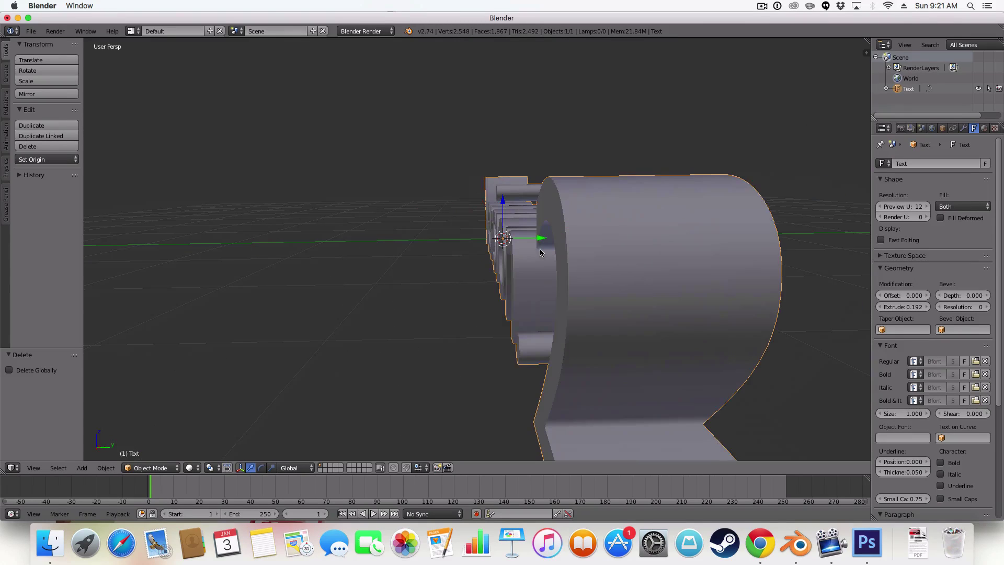
{"action": "scroll", "coordinate": [800, 309], "scroll_direction": "down", "scroll_amount": 3}
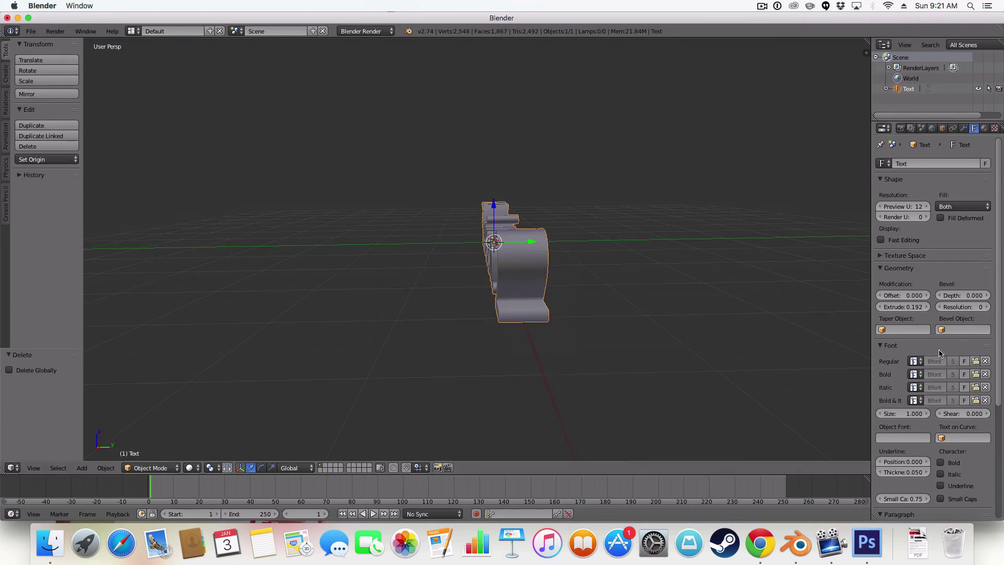
Load Futura from the system Fonts folder as the text's font
{"action": "left_click", "coordinate": [975, 361]}
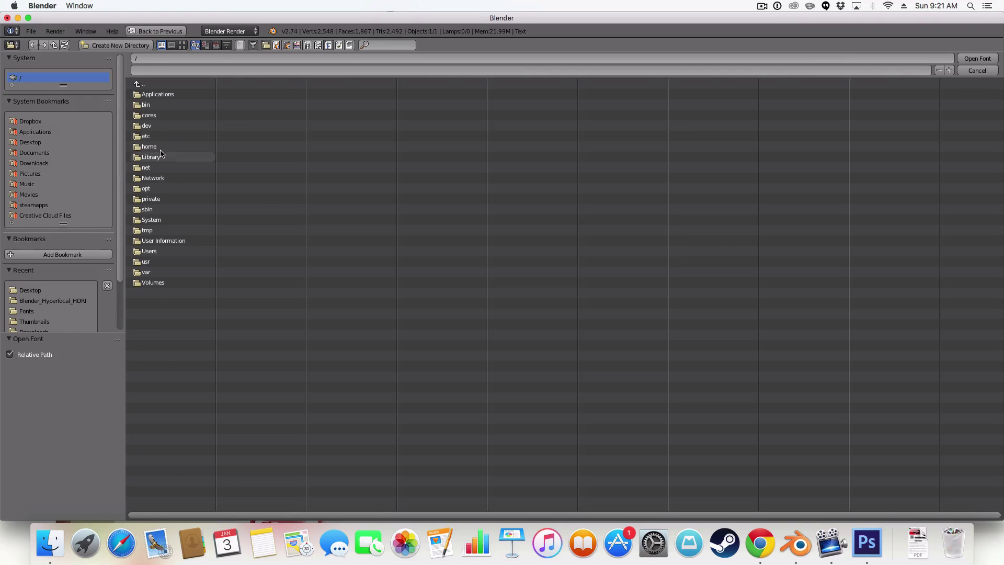
{"action": "left_click", "coordinate": [177, 272]}
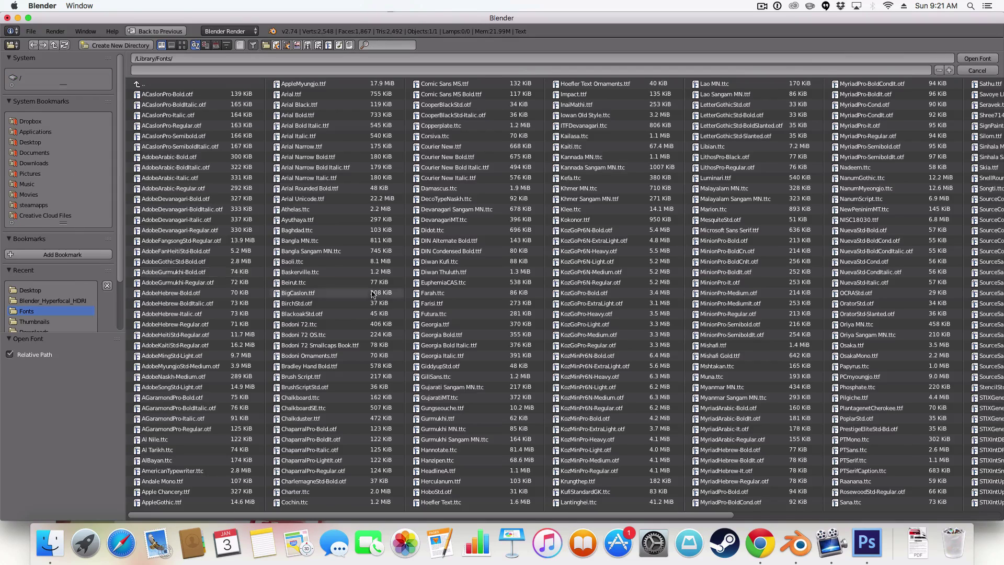
{"action": "double_click", "coordinate": [435, 313]}
Retype the text in capitals as 'VERSION.2'
{"action": "middle_click_drag", "start_coordinate": [499, 284], "coordinate": [623, 272]}
{"action": "key", "text": "Tab"}
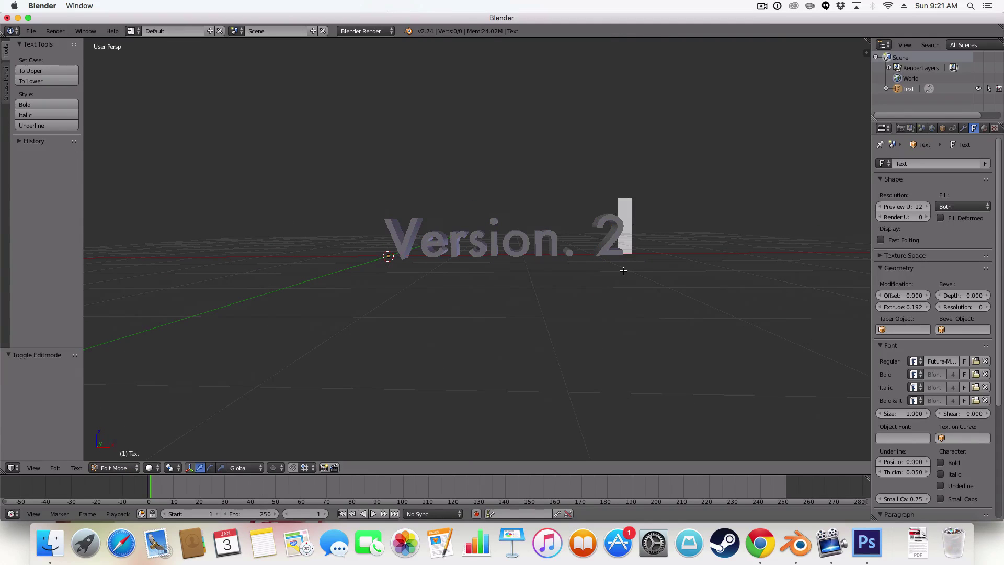
{"action": "key", "text": "BackSpace"}
{"action": "key", "text": "BackSpace"}
{"action": "key", "text": "BackSpace"}
{"action": "key", "text": "BackSpace"}
{"action": "key", "text": "BackSpace"}
{"action": "key", "text": "BackSpace"}
{"action": "key", "text": "BackSpace"}
{"action": "key", "text": "BackSpace"}
{"action": "key", "text": "BackSpace"}
{"action": "type", "text": "E"}
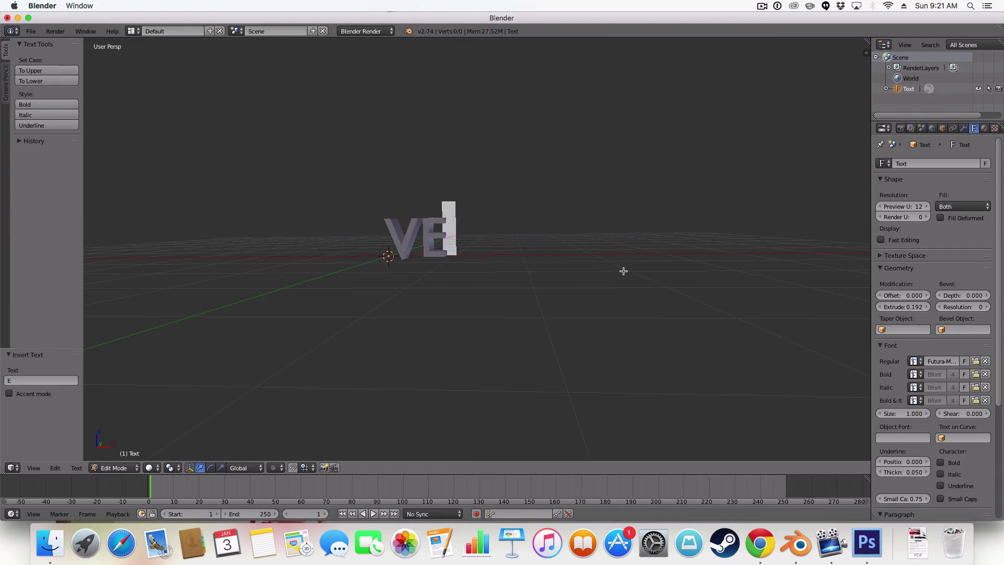
{"action": "type", "text": "RSION."}
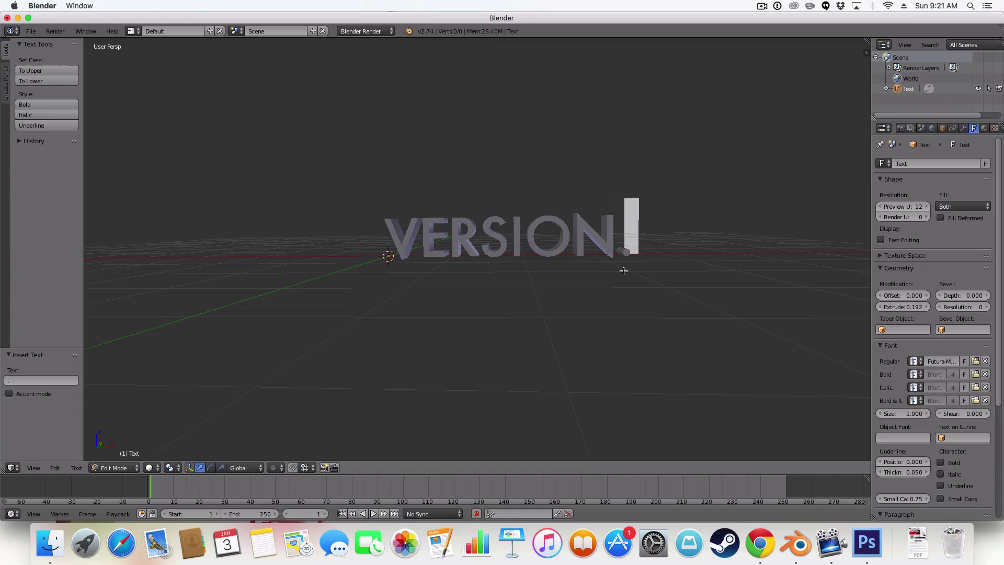
{"action": "type", "text": "2"}
{"action": "key", "text": "Tab"}
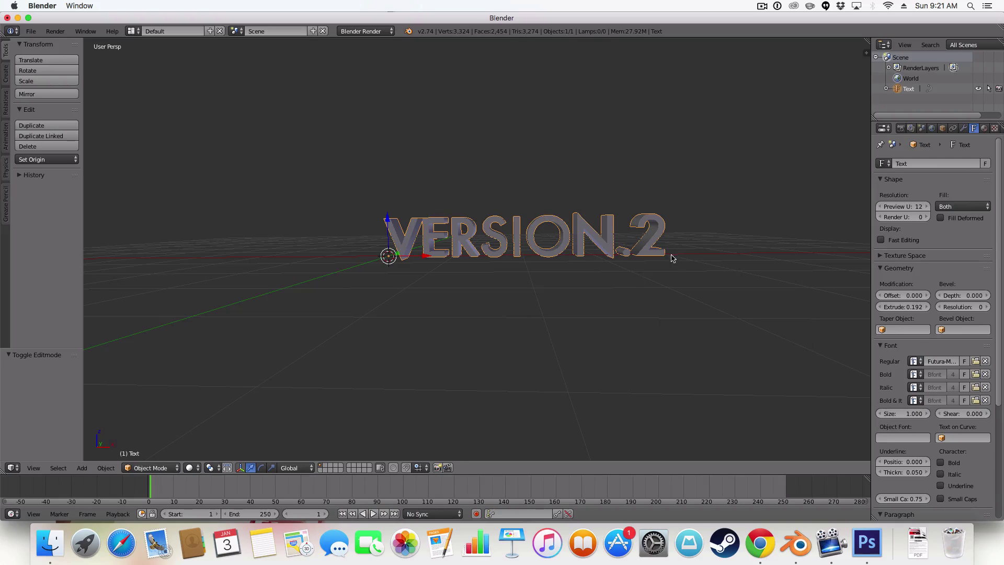
Set the Paragraph letter spacing to 1.500 and orbit to check the wider letters
{"action": "middle_click_drag", "start_coordinate": [671, 259], "coordinate": [677, 284]}
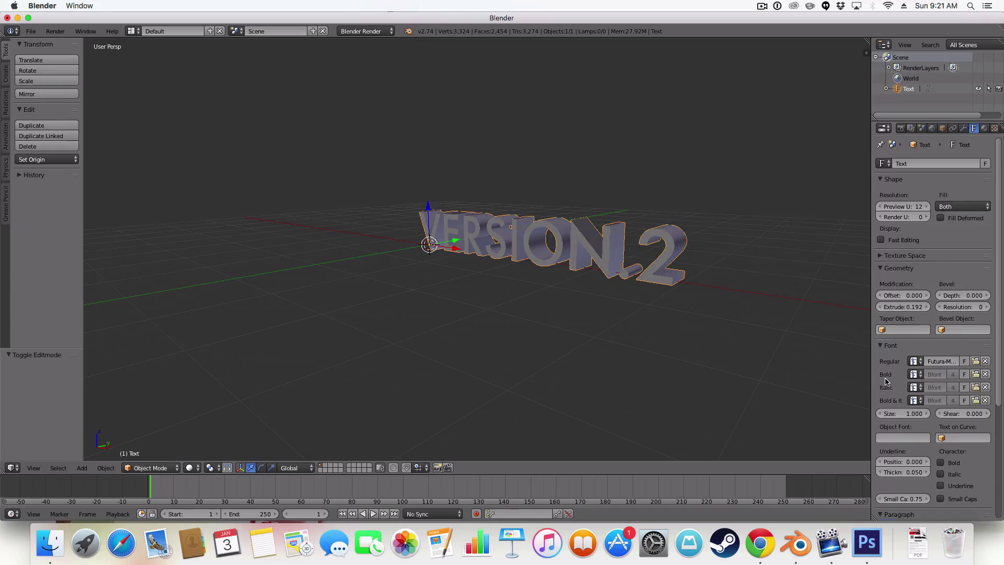
{"action": "scroll", "coordinate": [885, 381], "scroll_direction": "down", "scroll_amount": 7}
{"action": "left_click_drag", "start_coordinate": [903, 421], "coordinate": [860, 421]}
{"action": "middle_click_drag", "start_coordinate": [860, 421], "coordinate": [711, 367]}
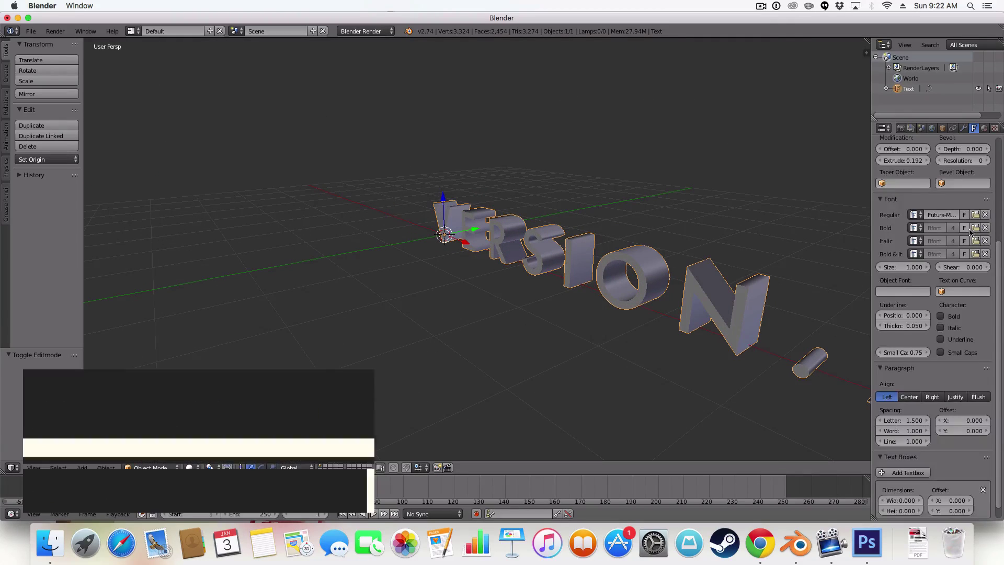
{"action": "scroll", "coordinate": [952, 277], "scroll_direction": "up", "scroll_amount": 5}
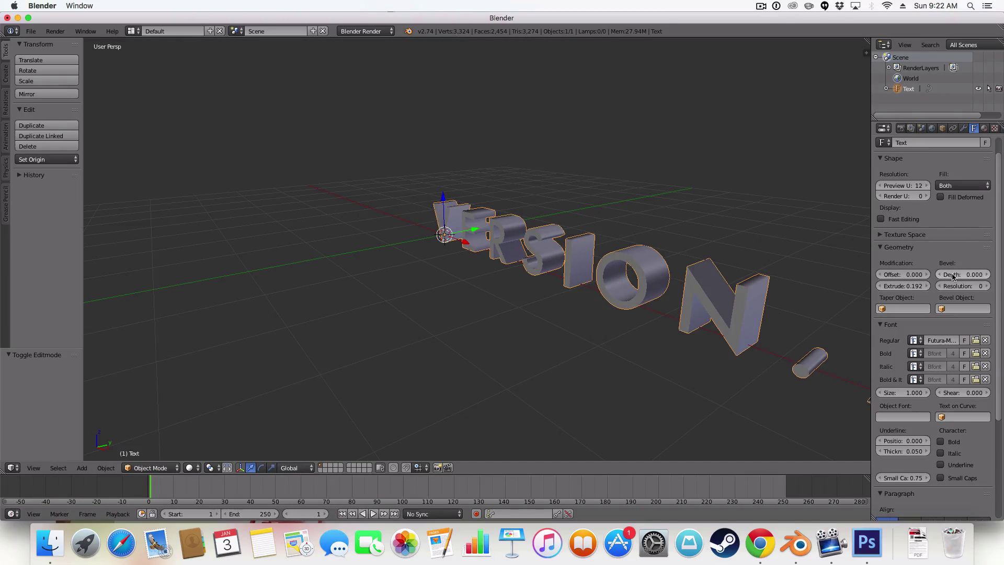
Set Bevel Depth to 0.006 and Fill to None, then orbit to inspect the hollow letters
{"action": "left_click_drag", "start_coordinate": [962, 277], "coordinate": [966, 275]}
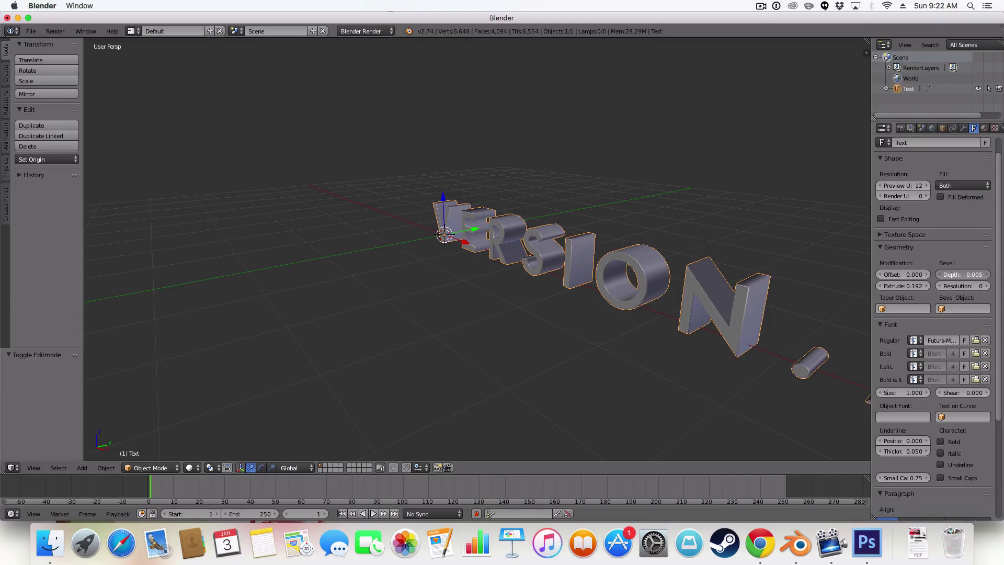
{"action": "left_click", "coordinate": [954, 186]}
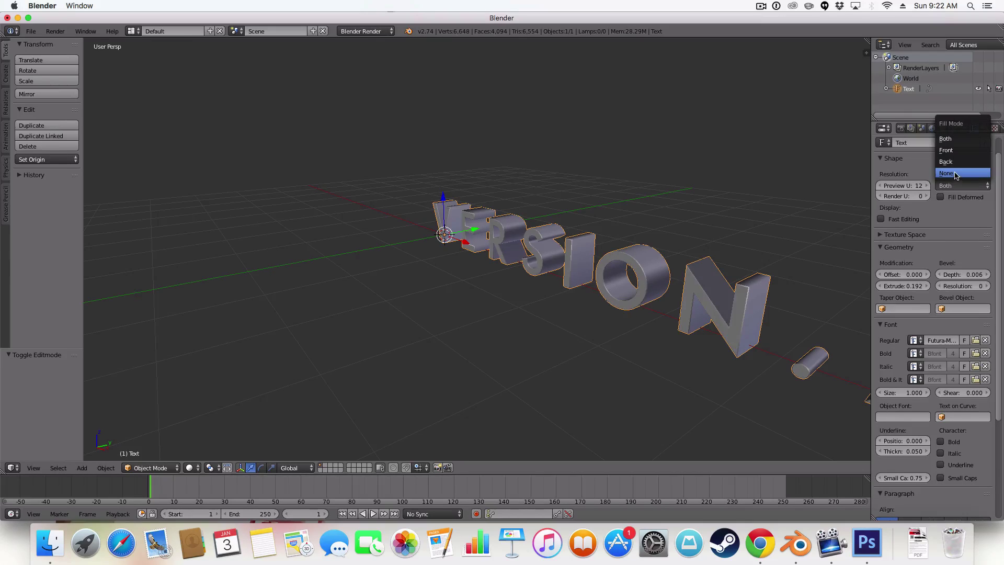
{"action": "left_click", "coordinate": [955, 174]}
{"action": "scroll", "coordinate": [726, 240], "scroll_direction": "up", "scroll_amount": 5}
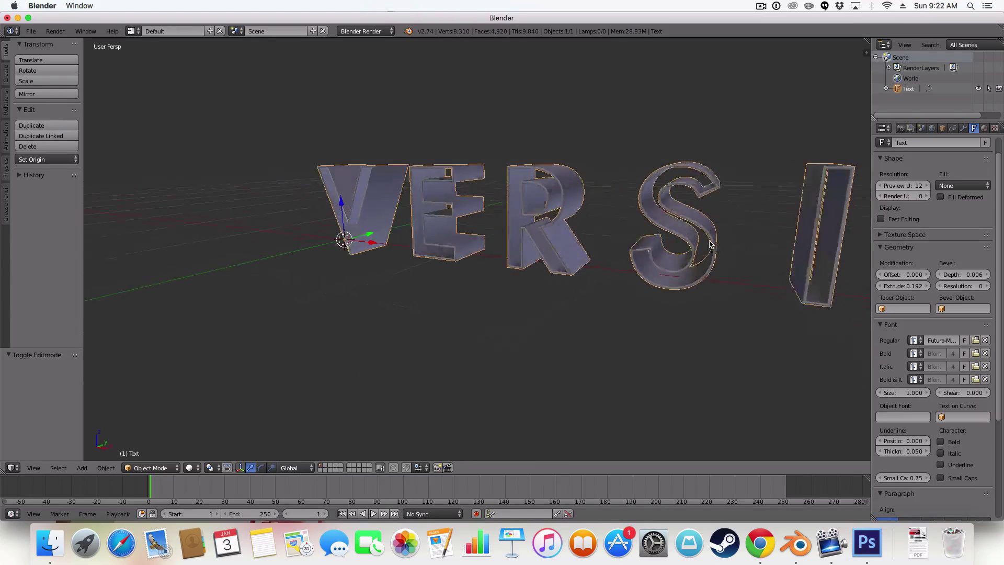
{"action": "middle_click_drag", "start_coordinate": [710, 244], "coordinate": [324, 231]}
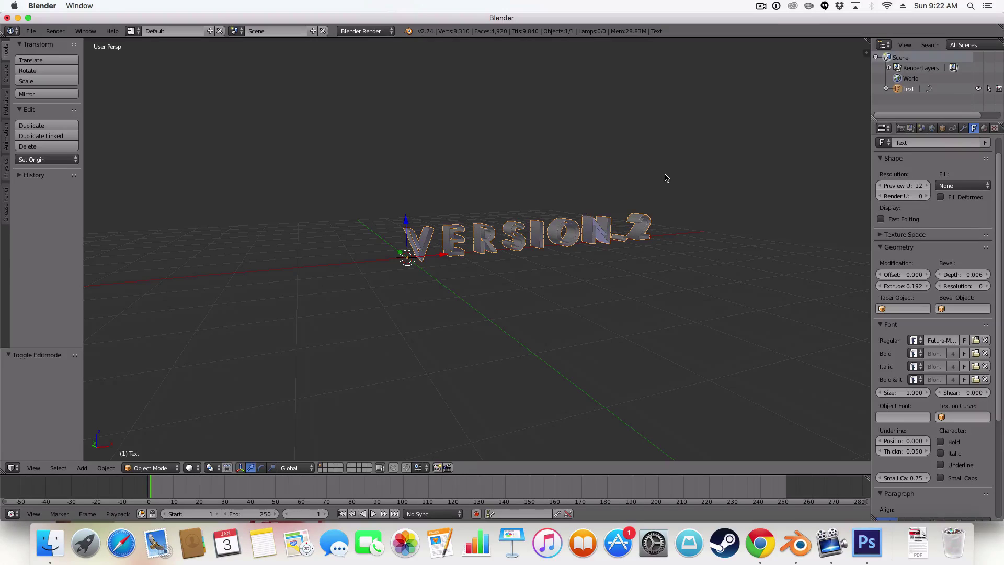
Duplicate the text in place so the copy overlaps the original exactly
{"action": "key", "text": "shift+d"}
{"action": "right_click", "coordinate": [688, 166]}
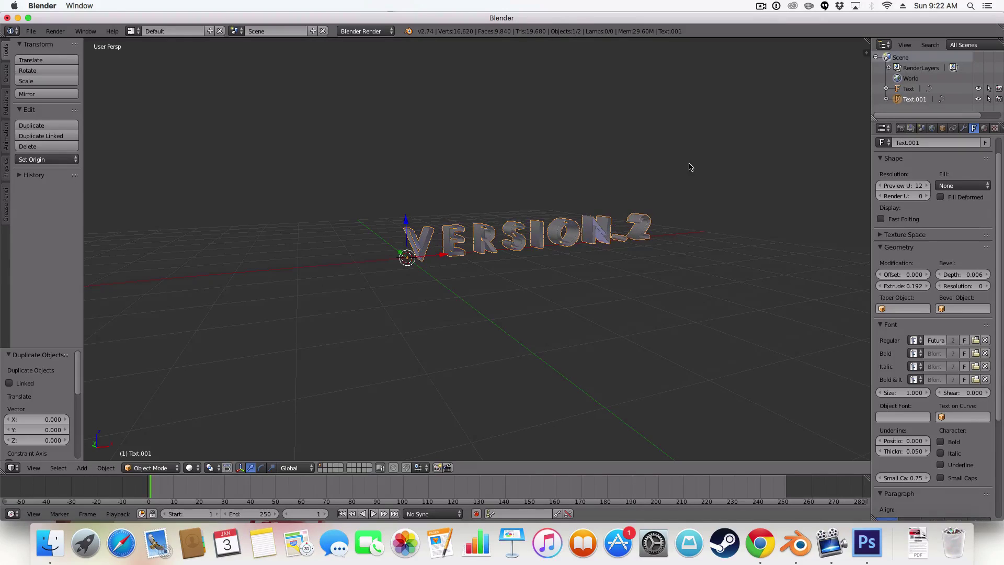
{"action": "scroll", "coordinate": [693, 165], "scroll_direction": "up", "scroll_amount": 4}
{"action": "key", "text": "g"}
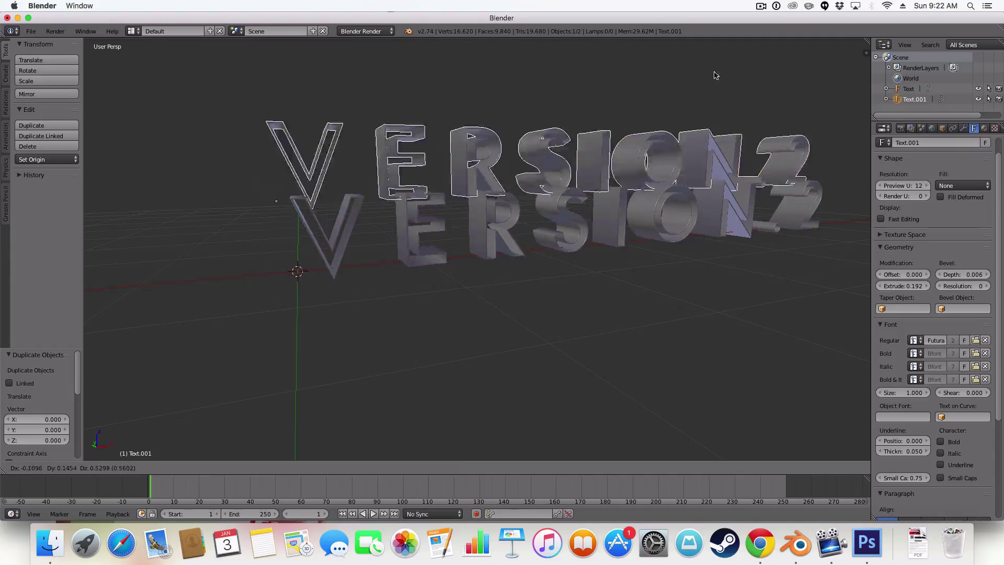
{"action": "left_click", "coordinate": [725, 78]}
{"action": "key", "text": "ctrl+z"}
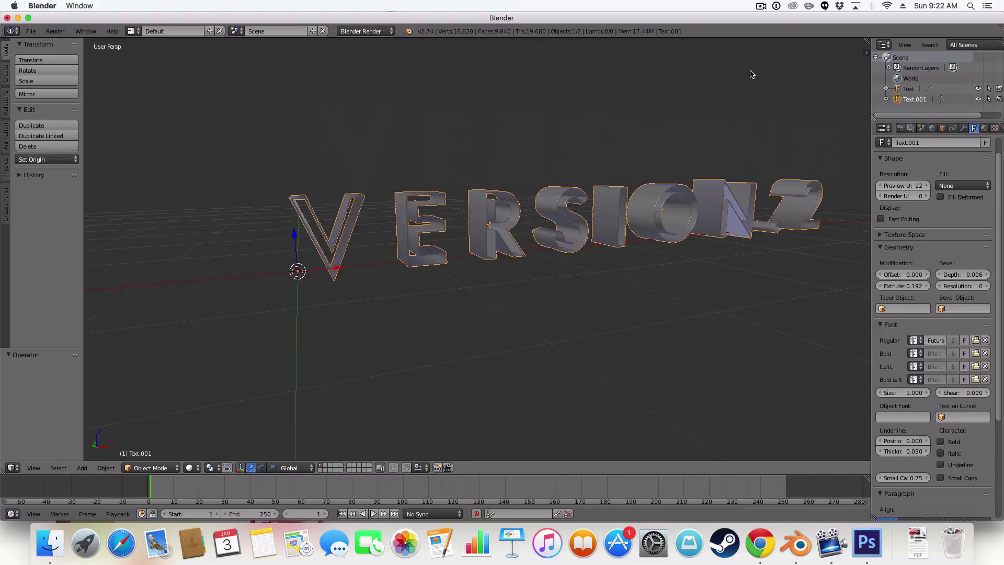
{"action": "key", "text": "a"}
{"action": "middle_click_drag", "start_coordinate": [748, 76], "coordinate": [714, 87]}
Set the duplicate Text.001 to Fill Both with a Bevel Depth of 0
{"action": "right_click", "coordinate": [679, 196]}
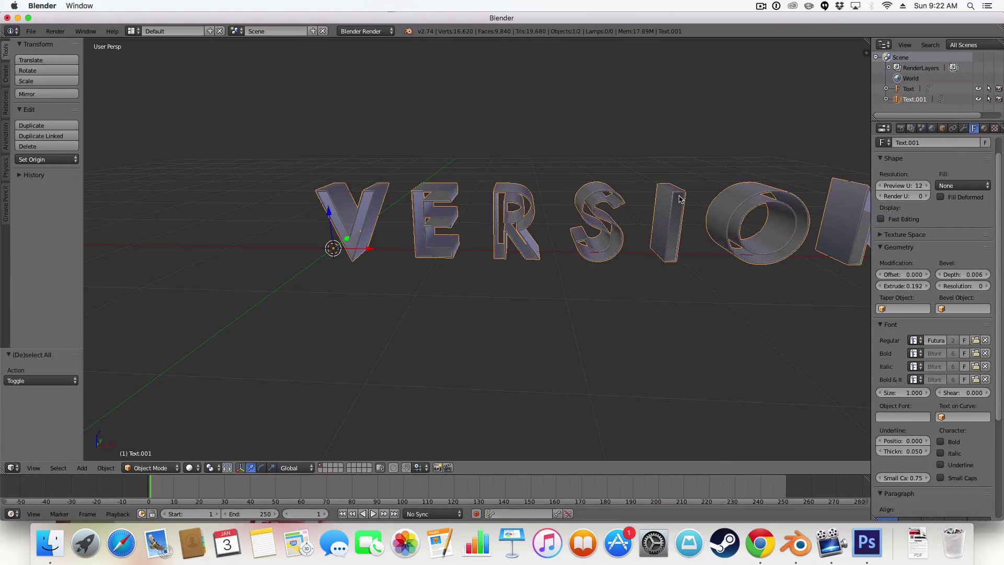
{"action": "left_click", "coordinate": [943, 185]}
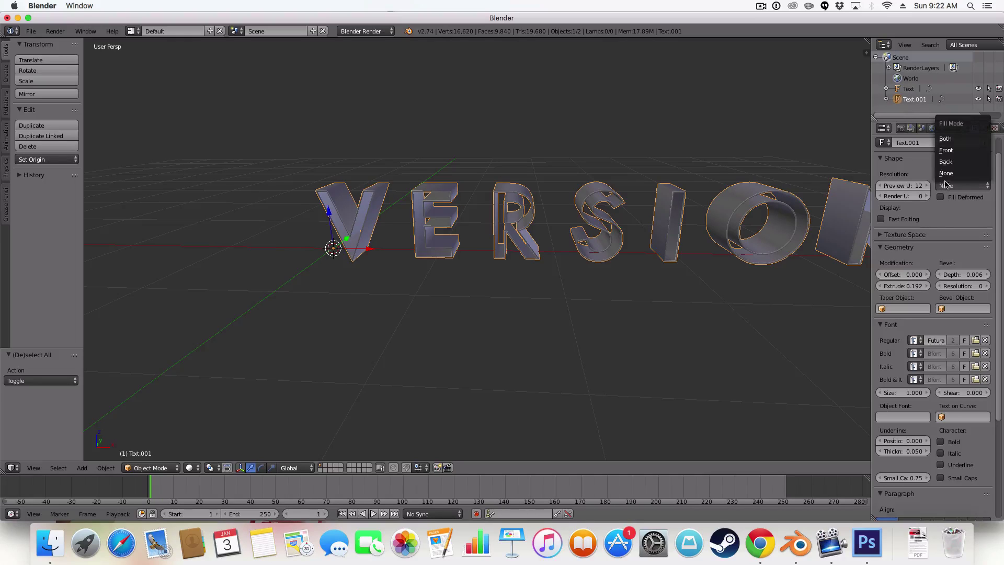
{"action": "left_click", "coordinate": [960, 138]}
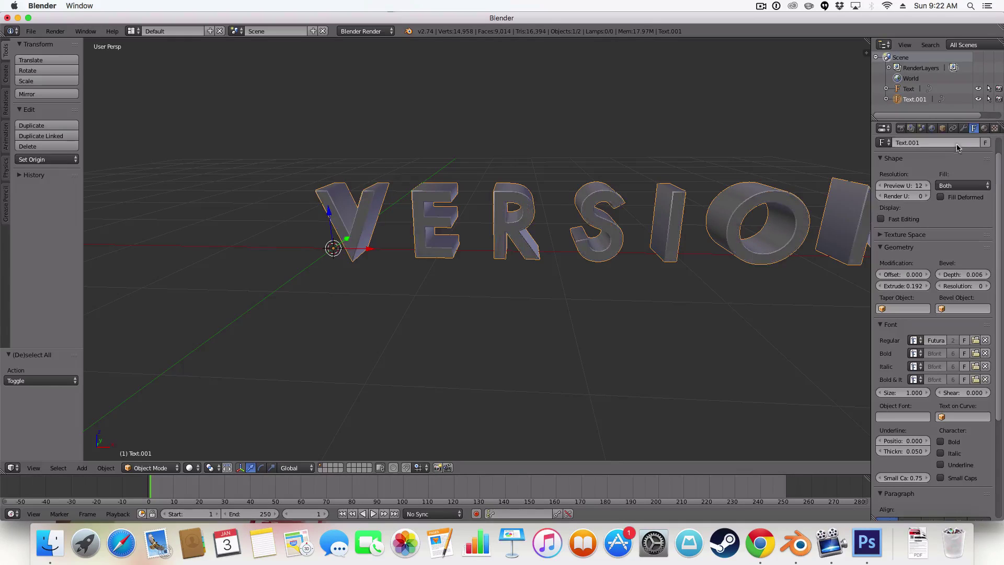
{"action": "left_click", "coordinate": [964, 272]}
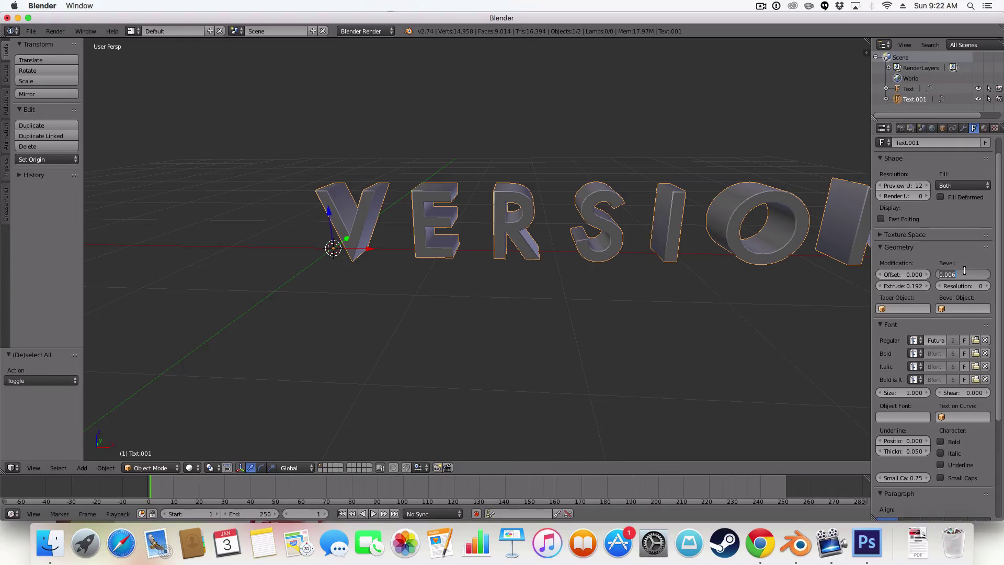
{"action": "type", "text": "0"}
{"action": "key", "text": "Return"}
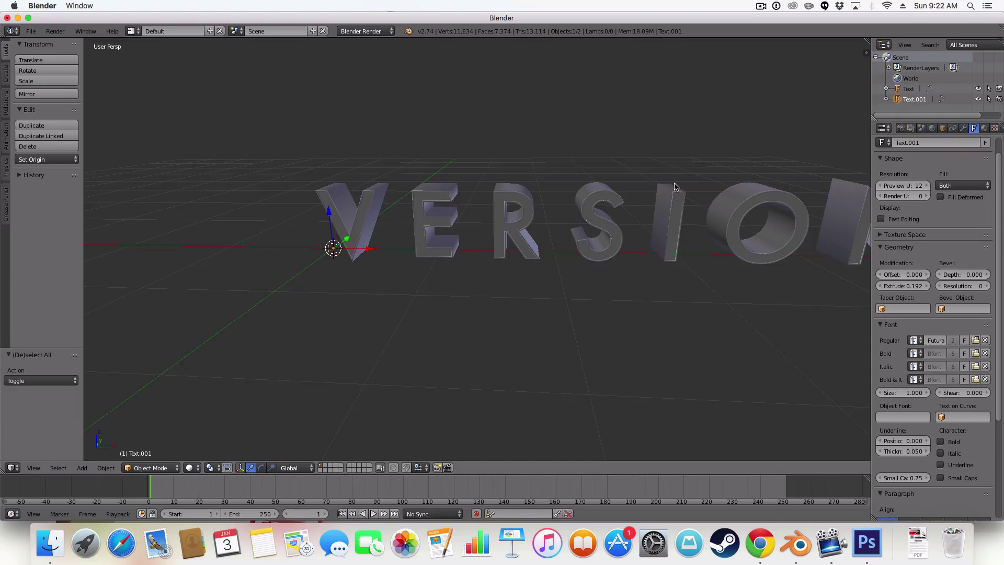
{"action": "scroll", "coordinate": [609, 150], "scroll_direction": "up", "scroll_amount": 6}
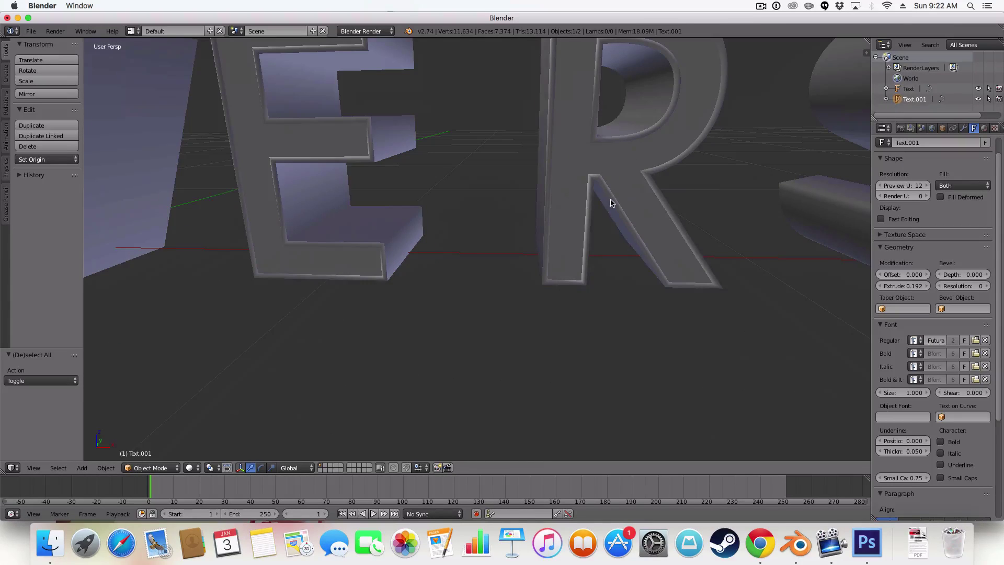
Give the original hollow text a Bevel Depth of 0.005
{"action": "right_click", "coordinate": [612, 202]}
{"action": "mouse_move", "coordinate": [962, 274]}
{"action": "left_mouse_down"}
{"action": "mouse_move", "coordinate": [973, 275]}
{"action": "mouse_move", "coordinate": [963, 275]}
{"action": "left_mouse_up"}
{"action": "scroll", "coordinate": [688, 230], "scroll_direction": "down", "scroll_amount": 5}
{"action": "scroll", "coordinate": [745, 276], "scroll_direction": "down", "scroll_amount": 3}
{"action": "mouse_move", "coordinate": [740, 279]}
{"action": "middle_mouse_down"}
{"action": "mouse_move", "coordinate": [789, 274]}
{"action": "mouse_move", "coordinate": [726, 277]}
{"action": "middle_mouse_up"}
{"action": "scroll", "coordinate": [726, 277], "scroll_direction": "up", "scroll_amount": 2}
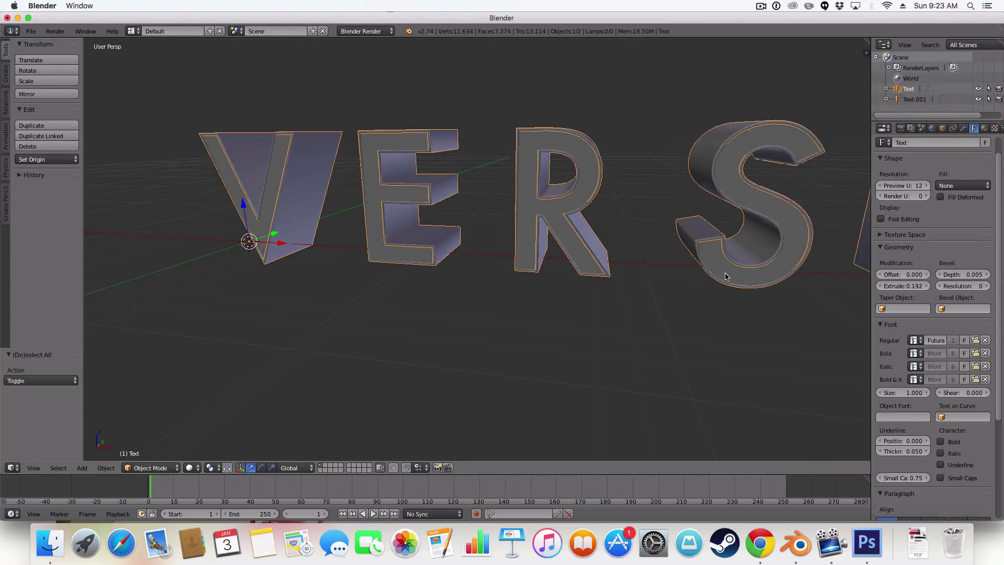
Create a new material for the outline text, switch to Cycles Render, and enable Use Nodes
{"action": "left_click", "coordinate": [984, 128]}
{"action": "left_click", "coordinate": [904, 199]}
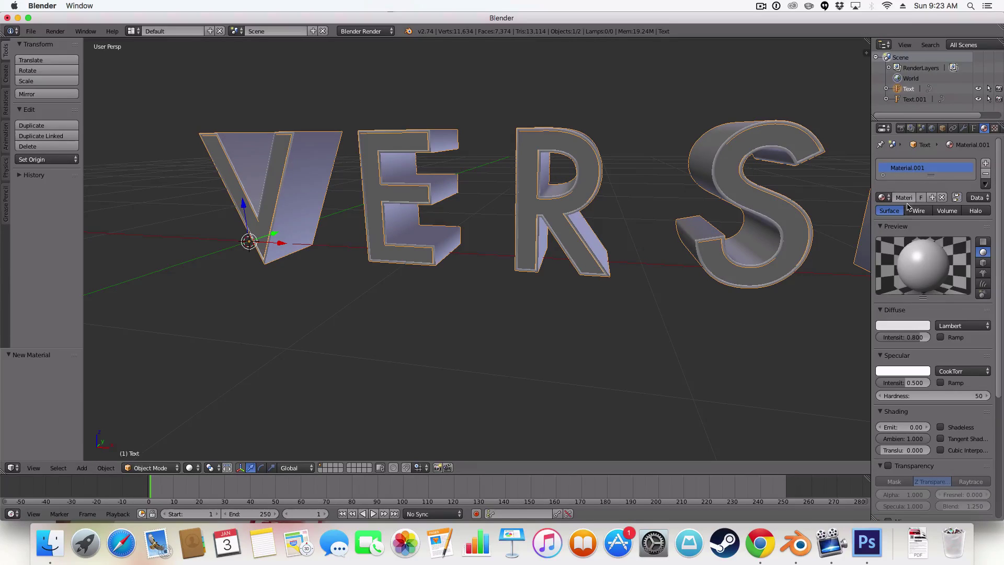
{"action": "left_click", "coordinate": [348, 31]}
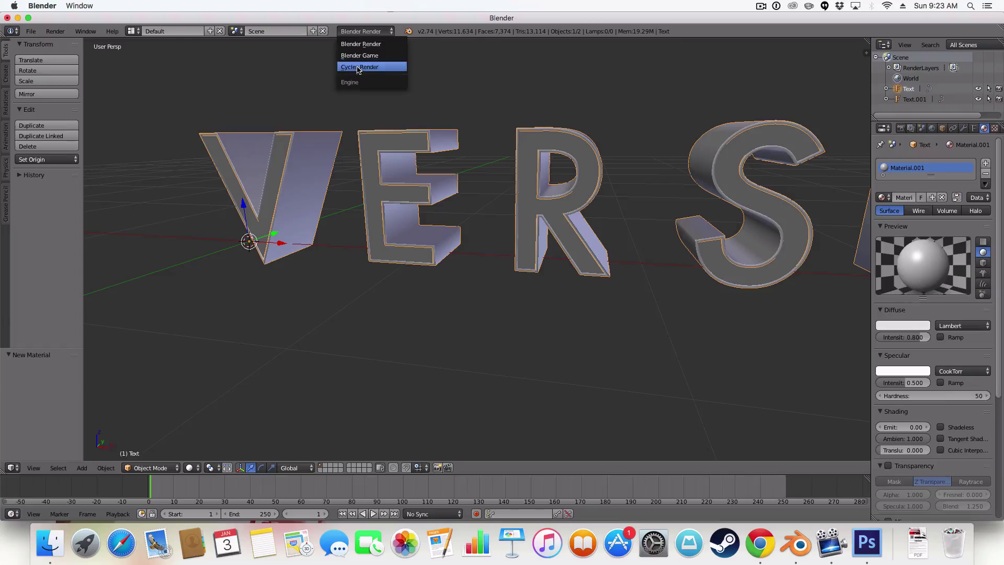
{"action": "left_click", "coordinate": [366, 67]}
{"action": "left_click", "coordinate": [931, 255]}
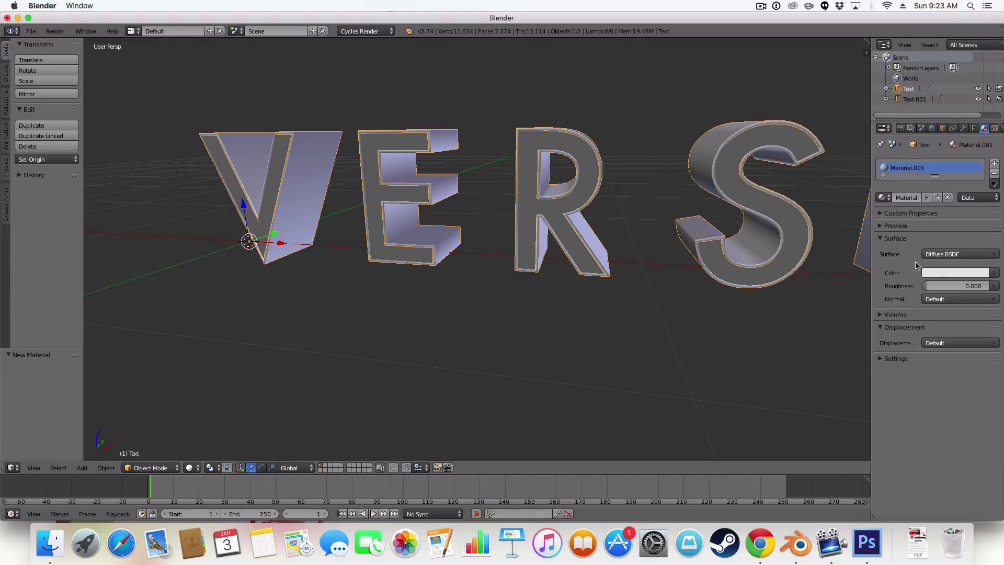
Give the filled duplicate a new red material with a matching red viewport colour
{"action": "right_click", "coordinate": [730, 170]}
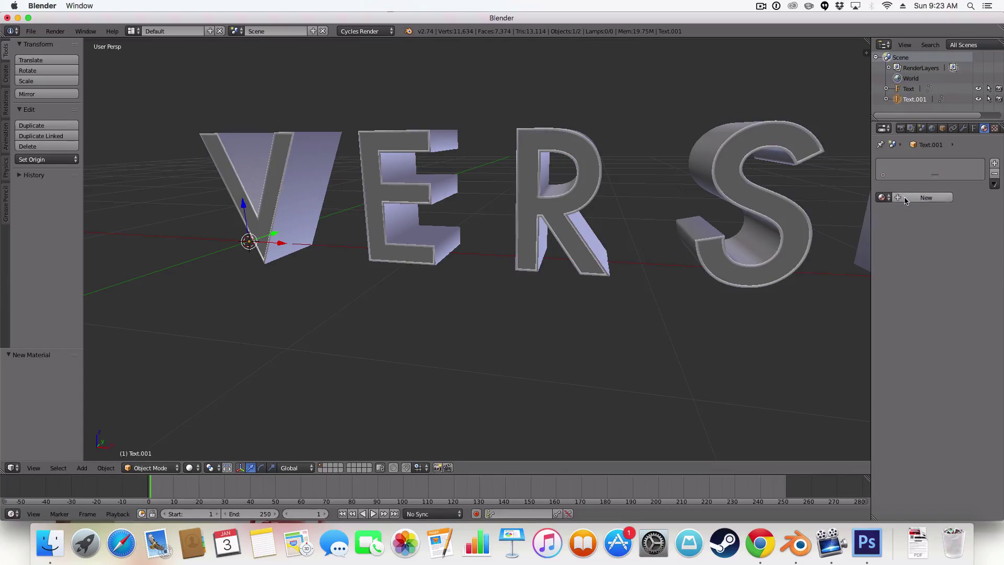
{"action": "left_click", "coordinate": [926, 197]}
{"action": "left_click", "coordinate": [957, 269]}
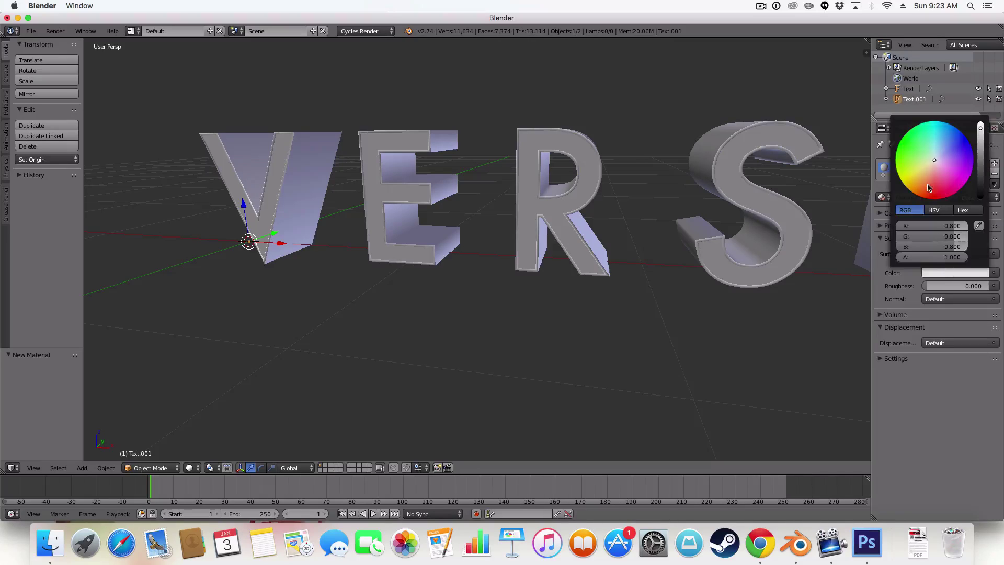
{"action": "left_click", "coordinate": [929, 188]}
{"action": "left_click", "coordinate": [887, 359]}
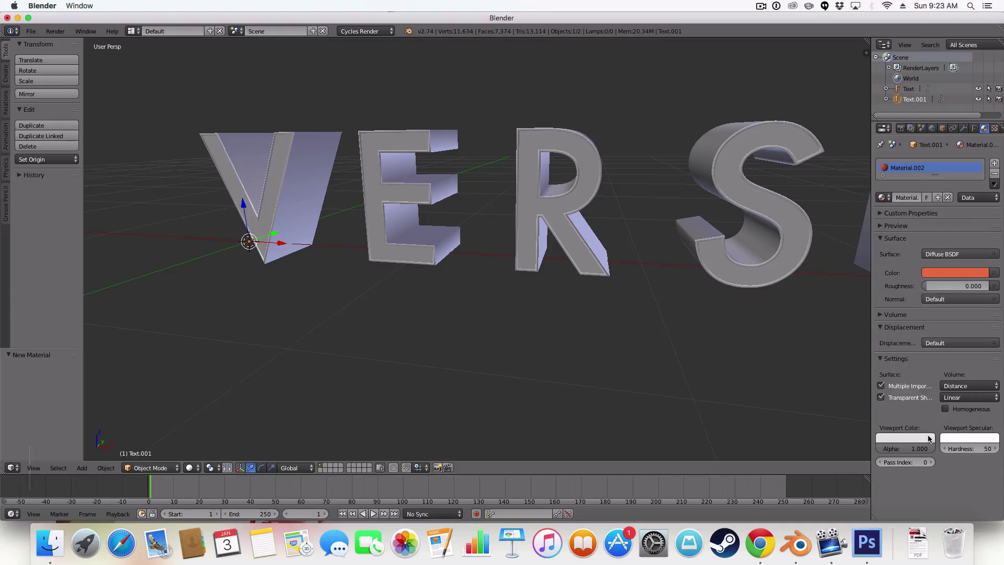
{"action": "left_click", "coordinate": [941, 273]}
{"action": "key", "text": "e"}
{"action": "left_click", "coordinate": [941, 272]}
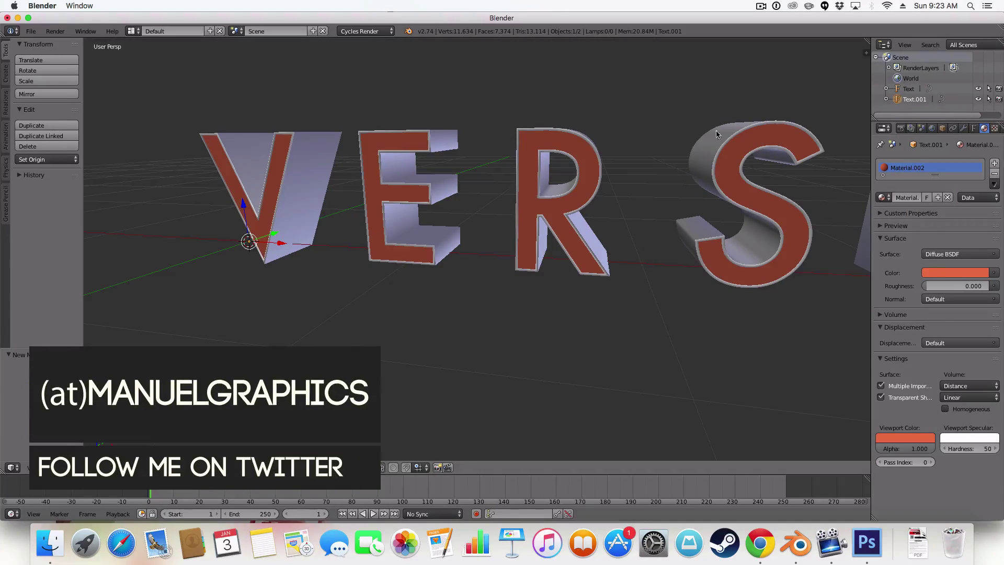
Set the outline text's surface and viewport colours to light blue
{"action": "right_click", "coordinate": [717, 149]}
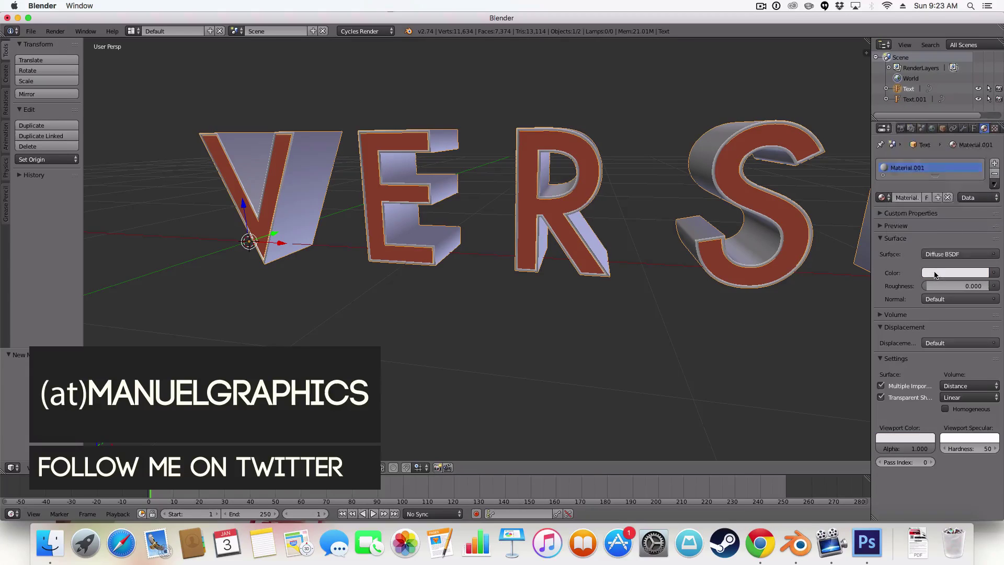
{"action": "left_click", "coordinate": [960, 272]}
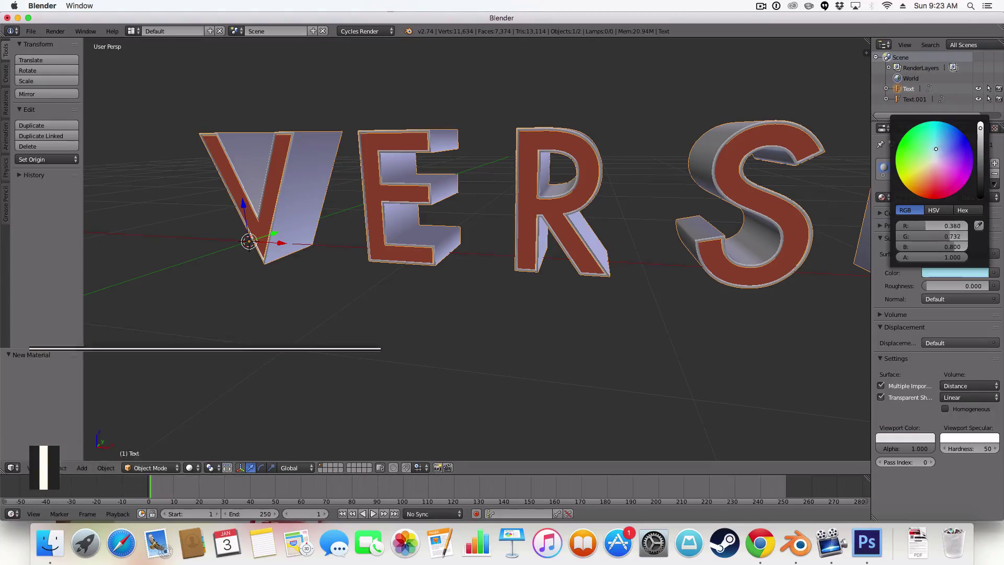
{"action": "left_click", "coordinate": [941, 151]}
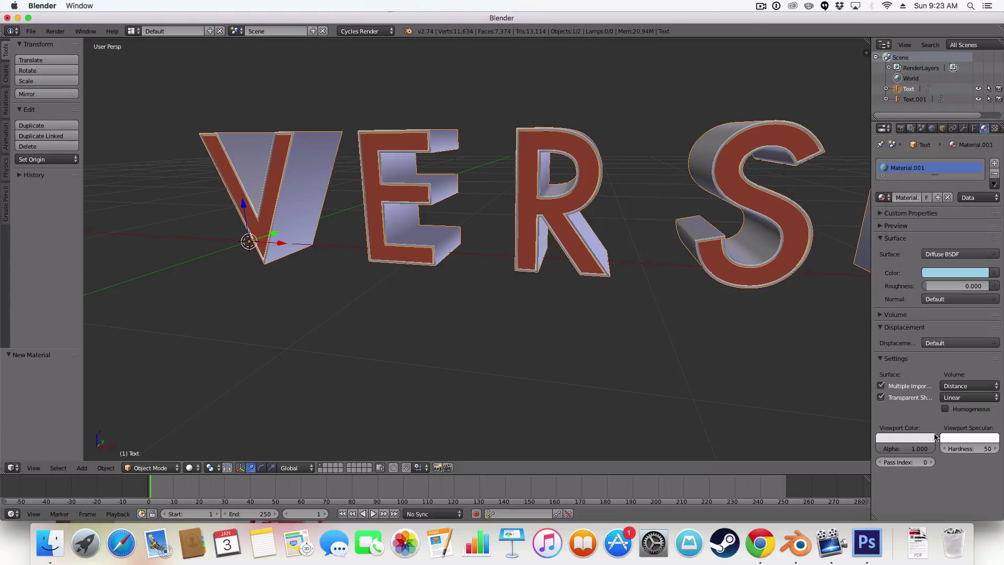
{"action": "left_click", "coordinate": [915, 439]}
{"action": "left_click", "coordinate": [924, 401]}
{"action": "left_click", "coordinate": [946, 271]}
{"action": "scroll", "coordinate": [721, 284], "scroll_direction": "down", "scroll_amount": 3}
{"action": "scroll", "coordinate": [722, 285], "scroll_direction": "down", "scroll_amount": 5}
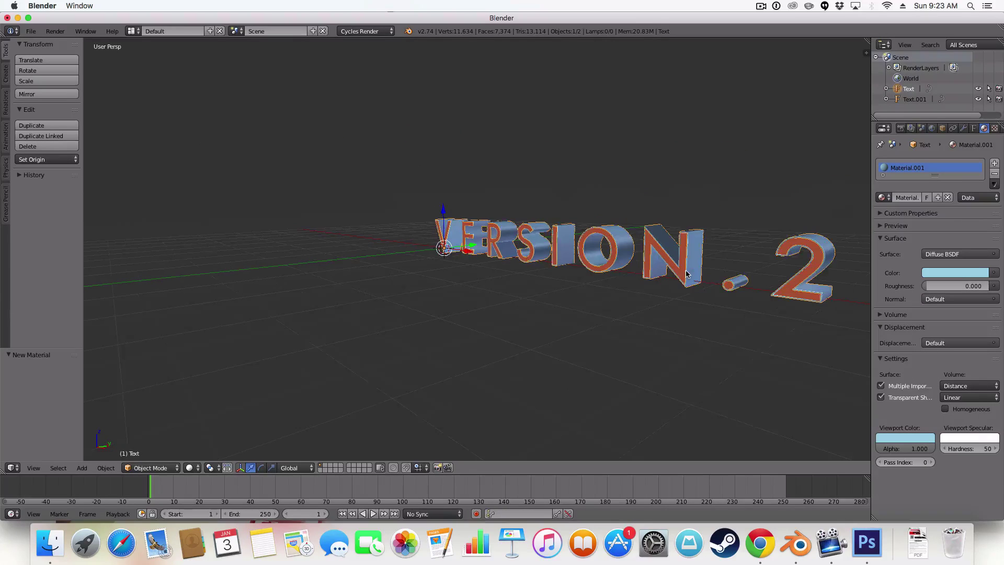